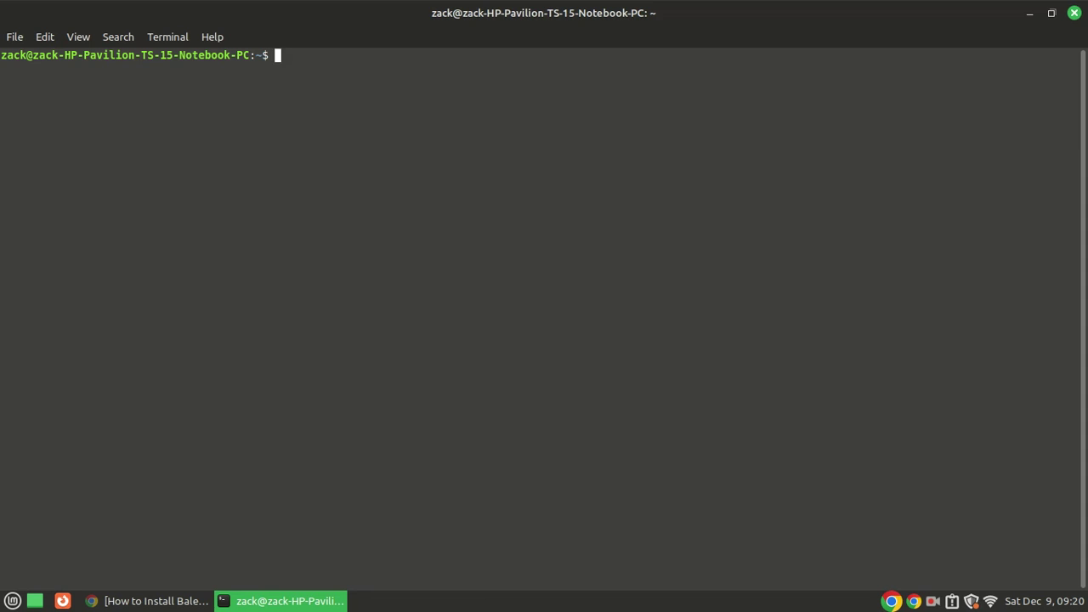
Step: Refresh the package lists with sudo apt update, then clear the terminal
text(sudo apt update)
key(Return)
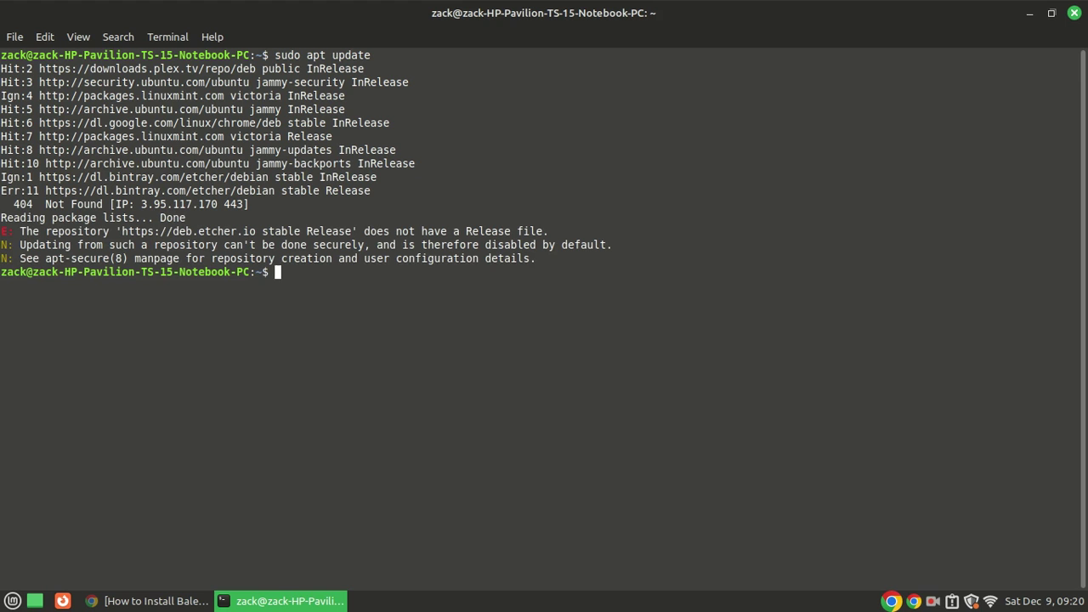
text(clear)
key(Return)
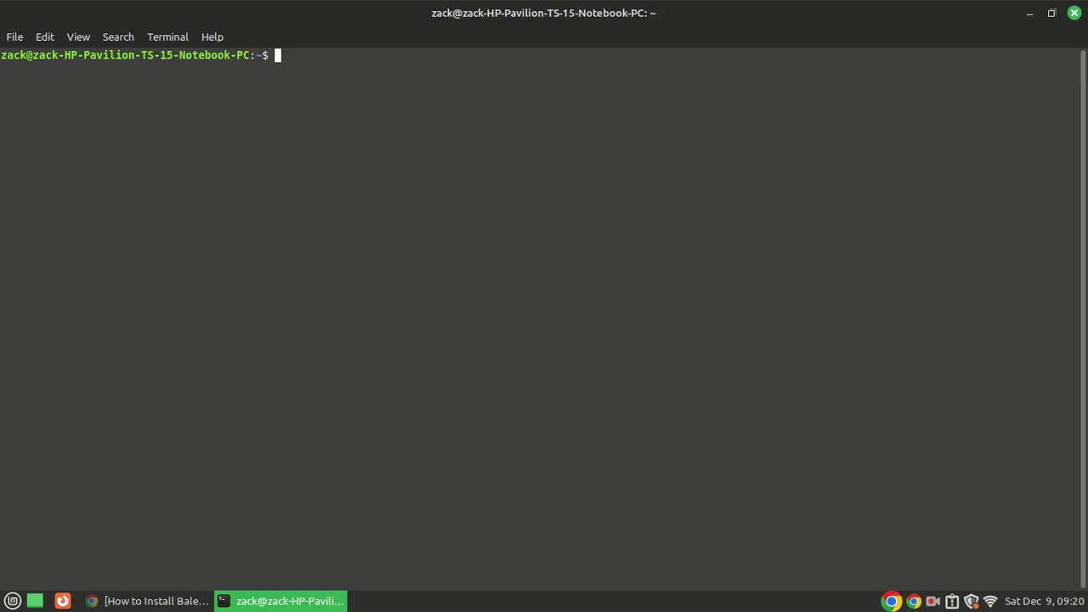
Step: Upgrade the installed packages with sudo apt upgrade, confirming with y, then clear the output
text(sudo apt upgrade)
key(Return)
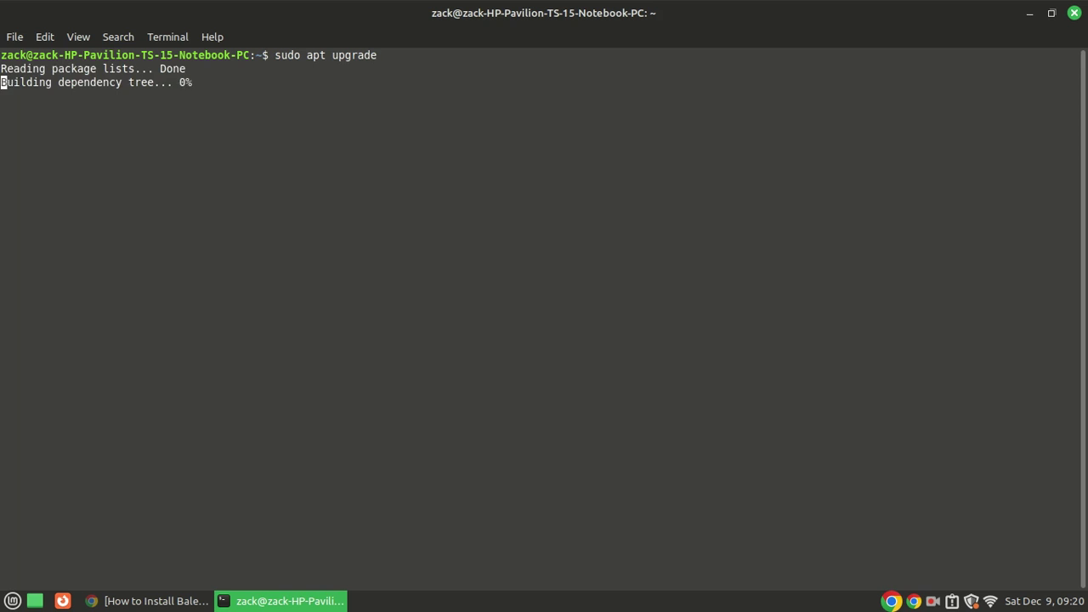
text(y)
key(Return)
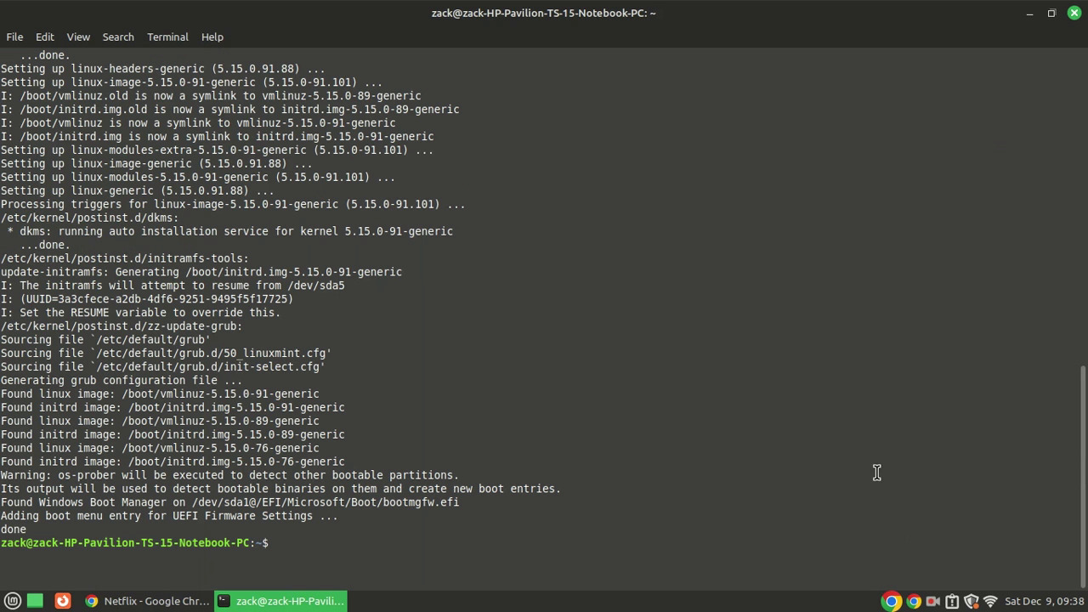
text(clear)
key(Return)
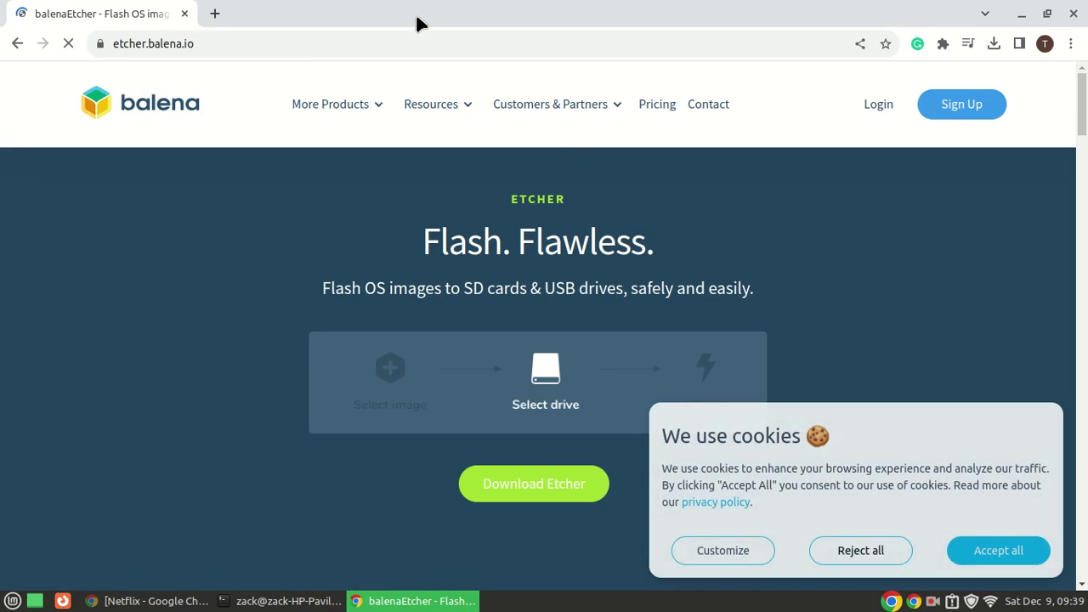
Step: Accept all cookies on etcher.balena.io and go to the Download Etcher options
click(1006, 549)
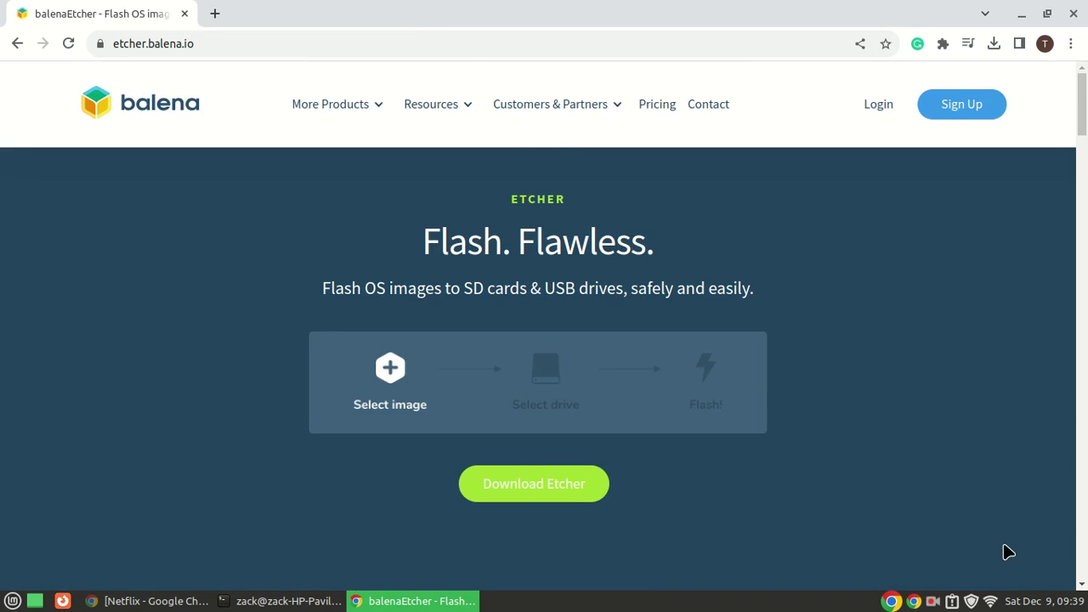
click(542, 483)
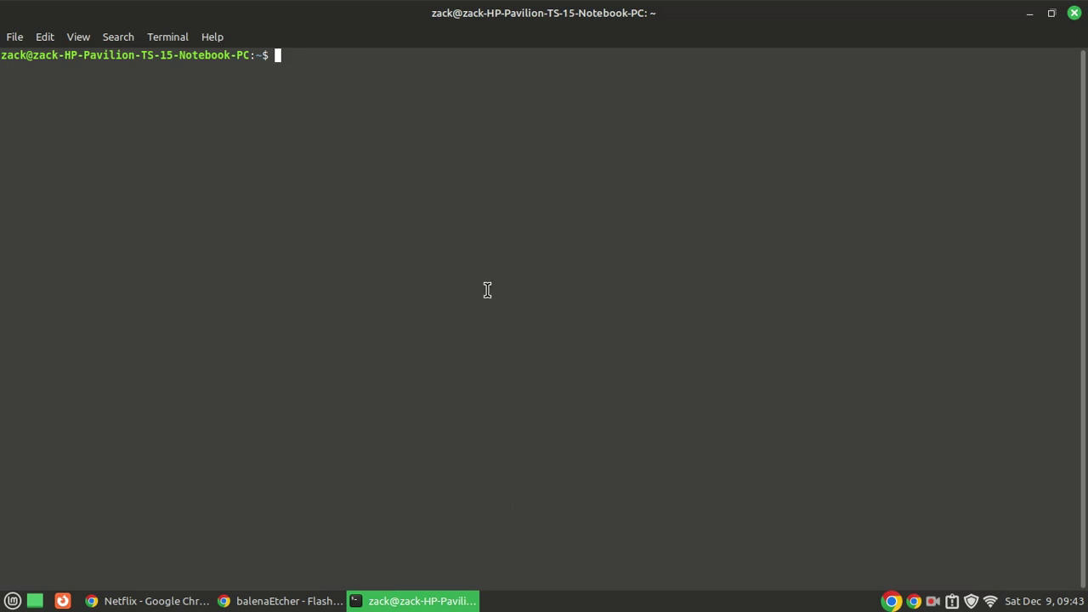
Step: Run sudo apt install libfuse2, authorizing it with the administrator password
text(sudo apt)
text( lib)
key(BackSpace)
key(BackSpace)
key(BackSpace)
text(install libf)
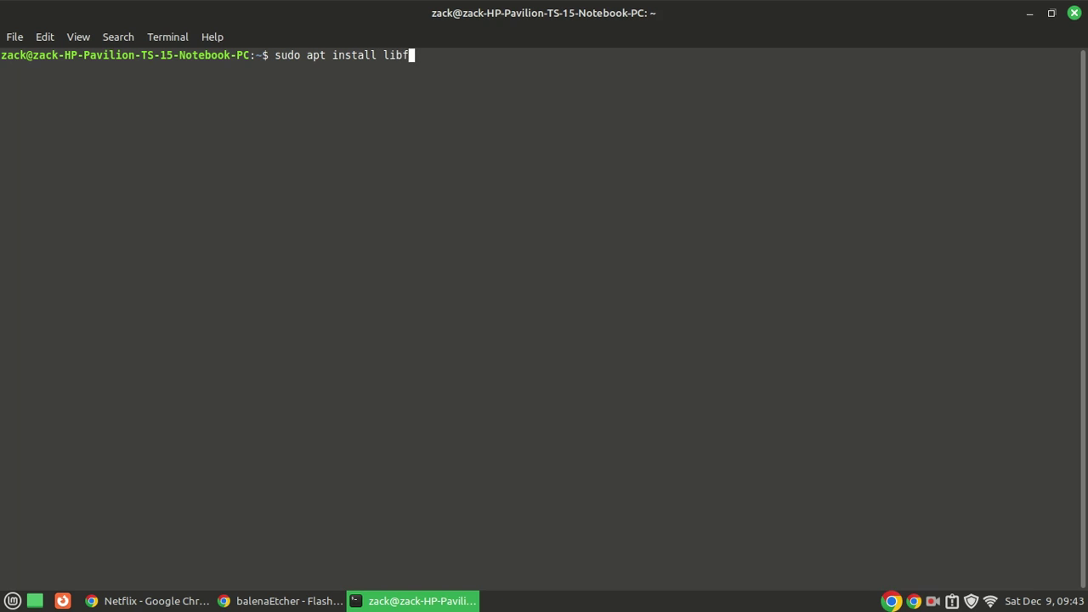
text(use2)
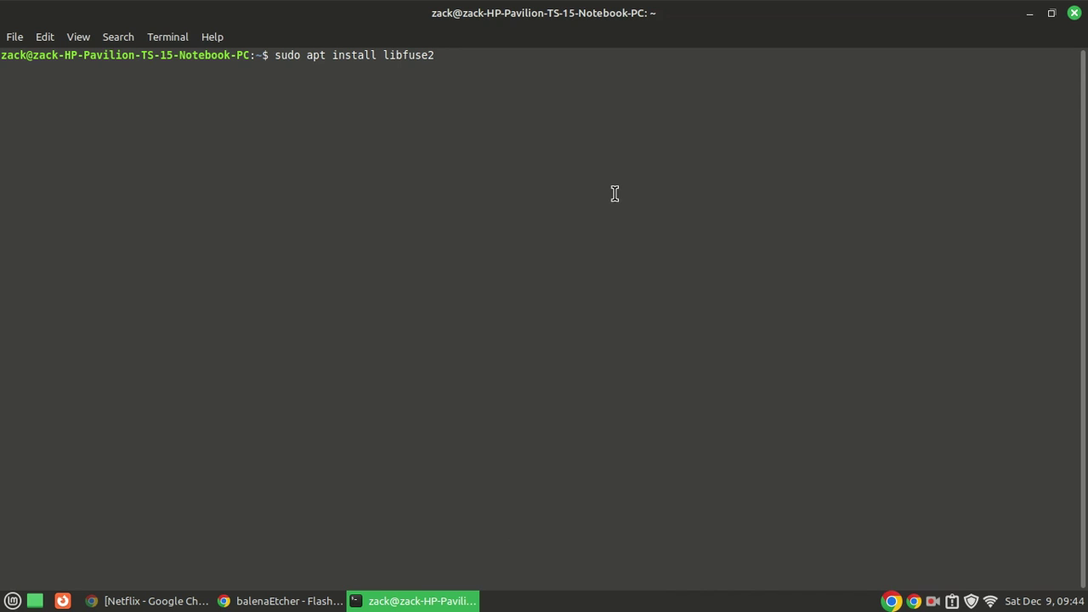
key(Return)
text(********)
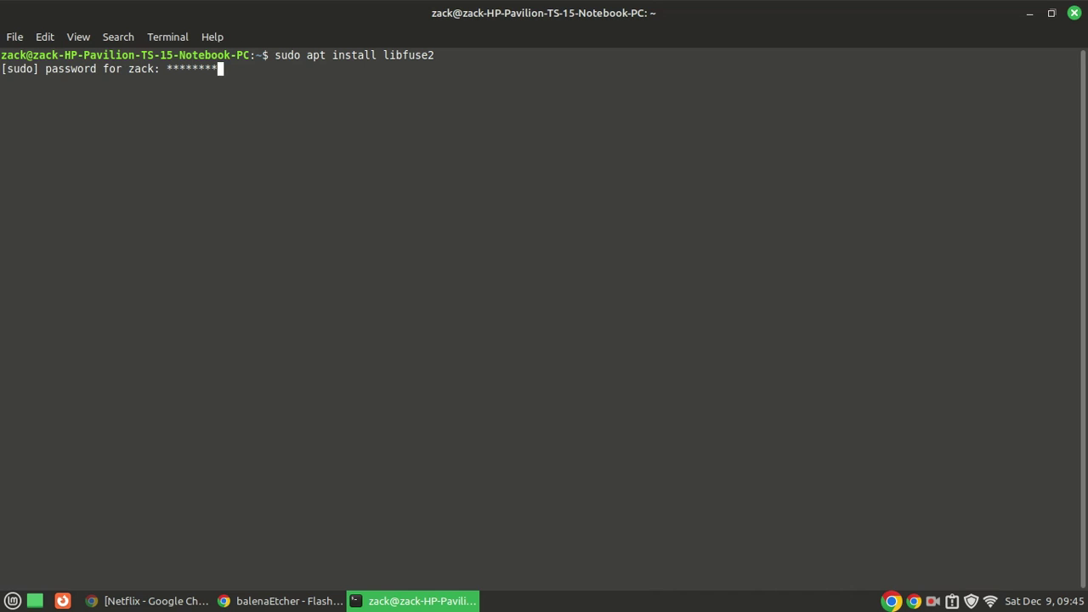
text(*)
key(Return)
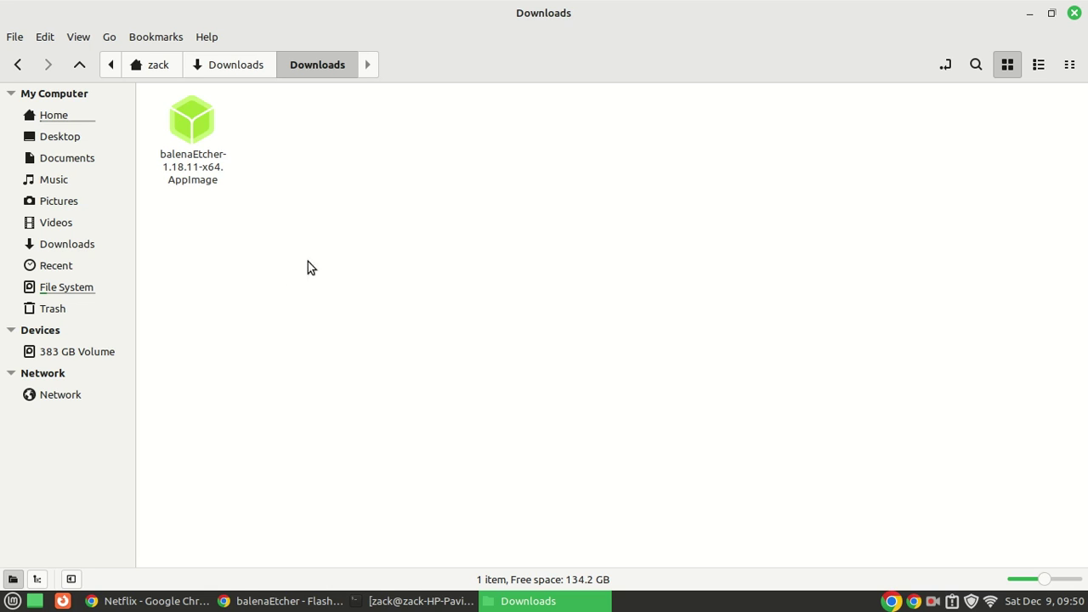
Step: Allow balenaEtcher-1.18.11-x64.AppImage to execute as a program in its Permissions properties
right_click(216, 151)
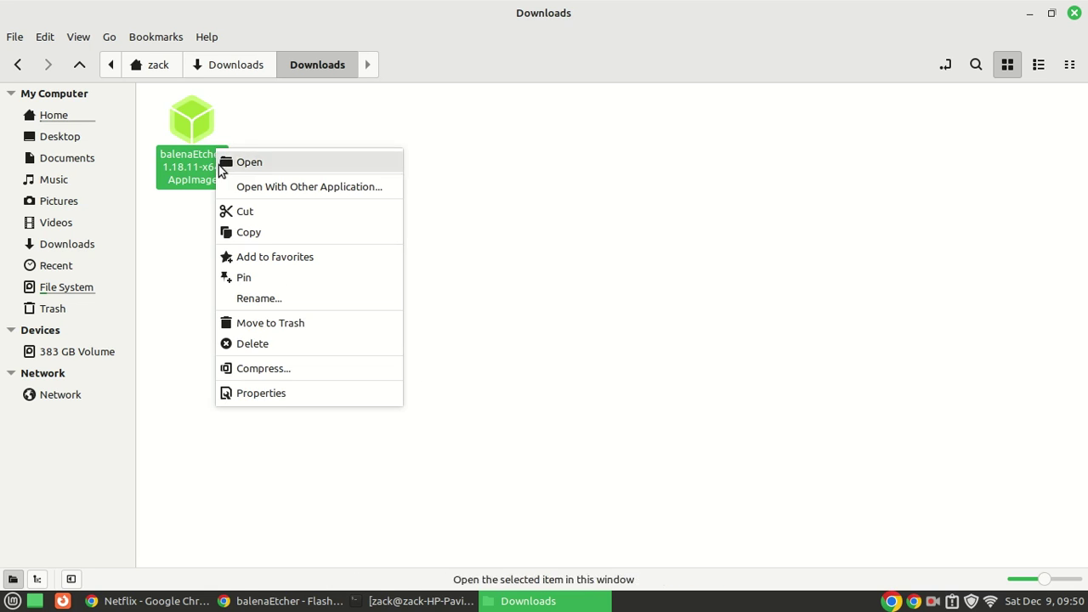
click(276, 394)
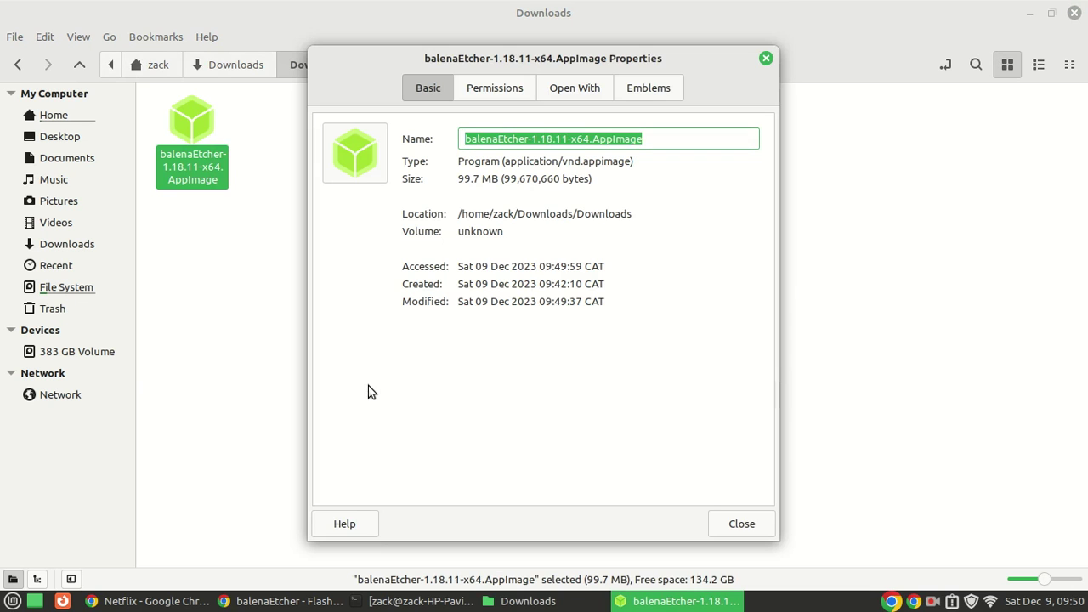
click(491, 93)
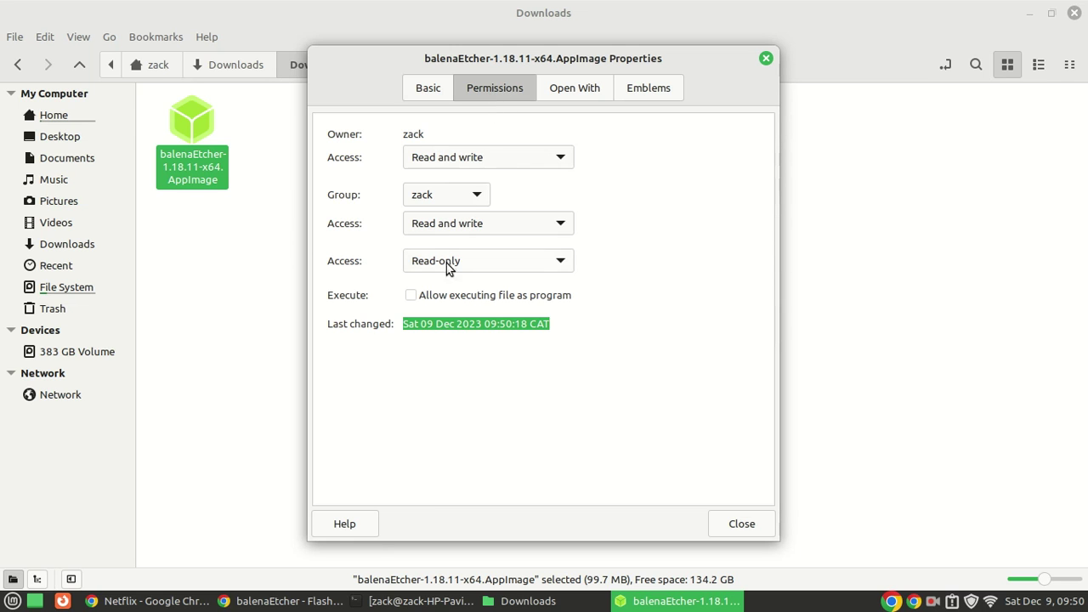
click(415, 298)
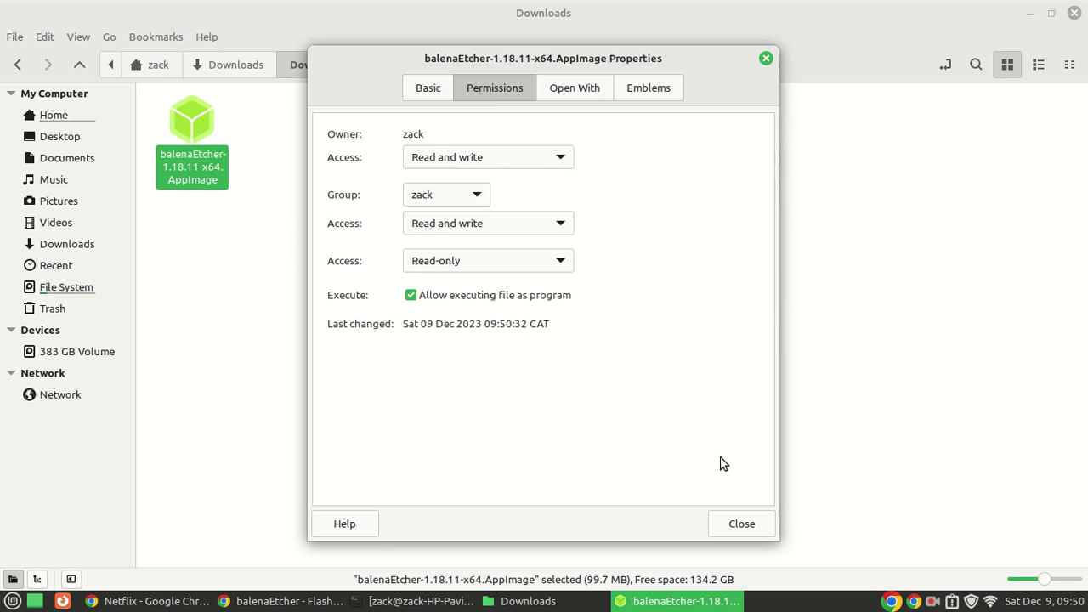
click(737, 524)
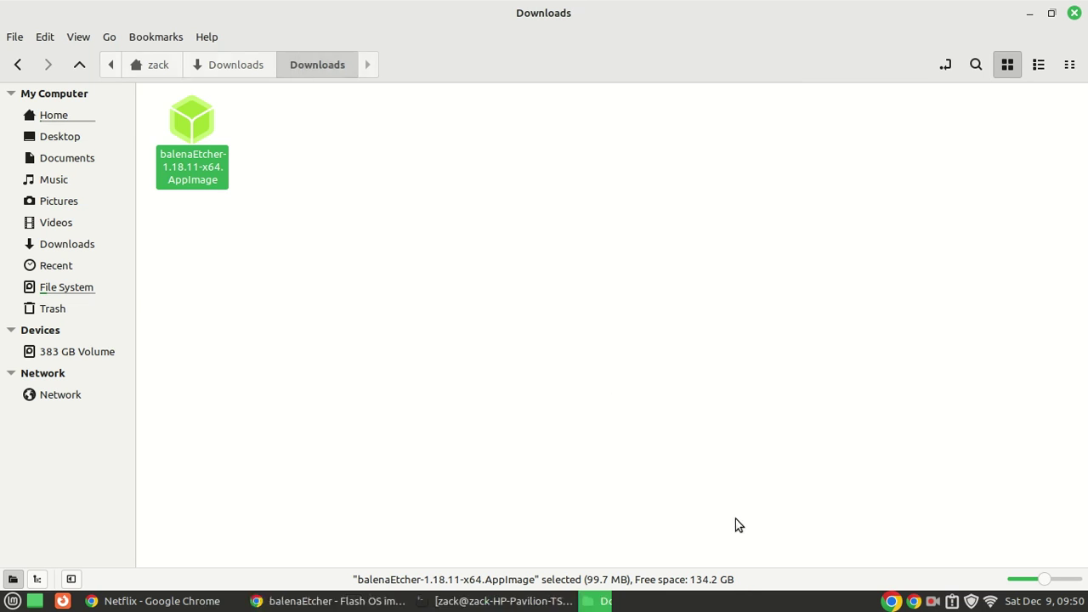
click(448, 321)
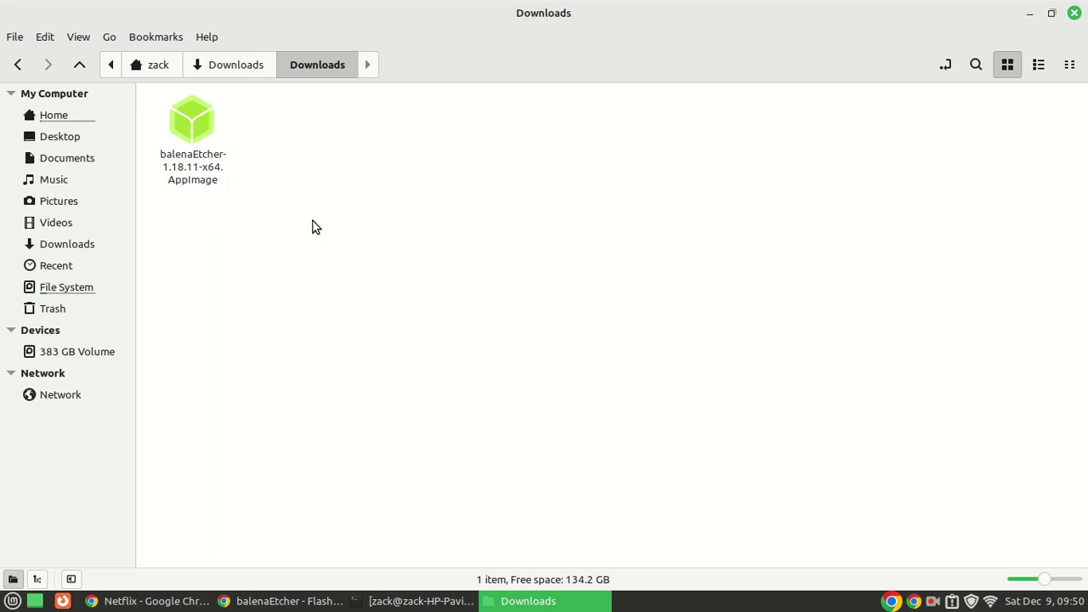
right_click(207, 175)
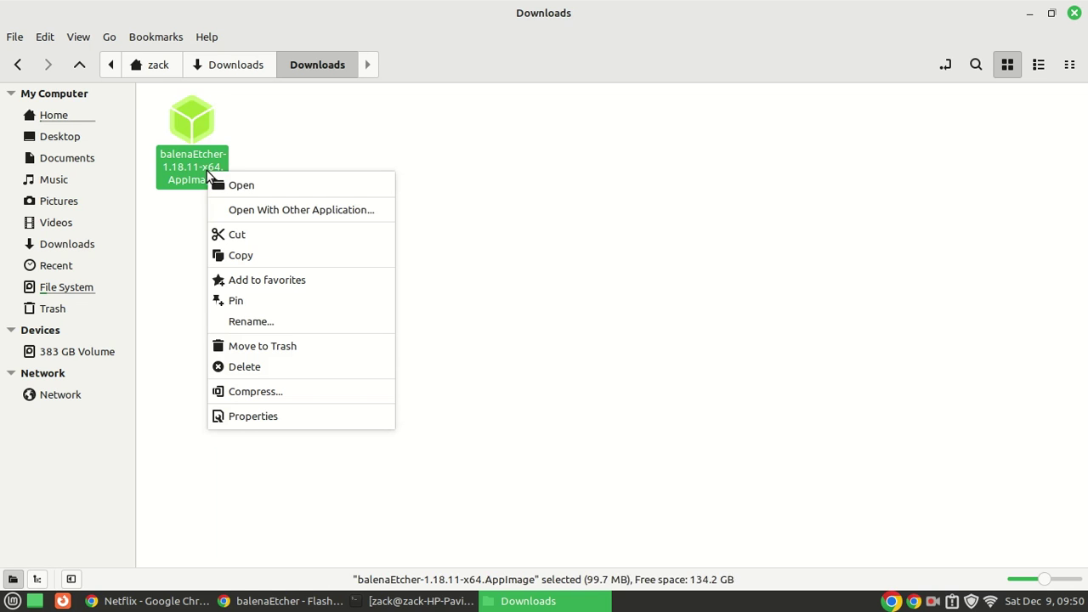
Step: Launch balenaEtcher and load TinyCore-current.iso (24.1 MB) from Downloads as the image
click(251, 192)
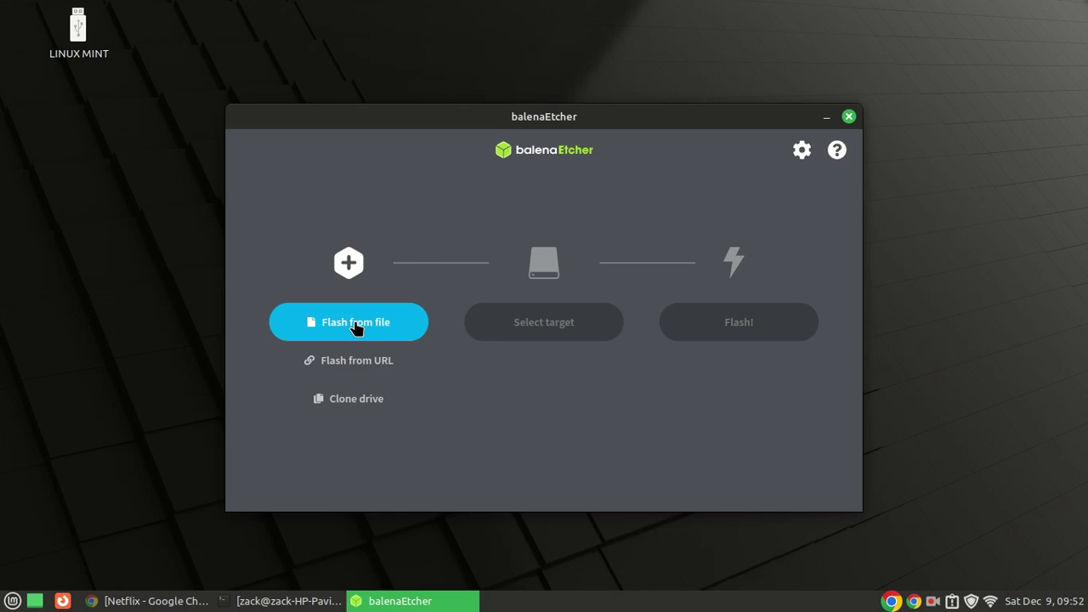
click(356, 325)
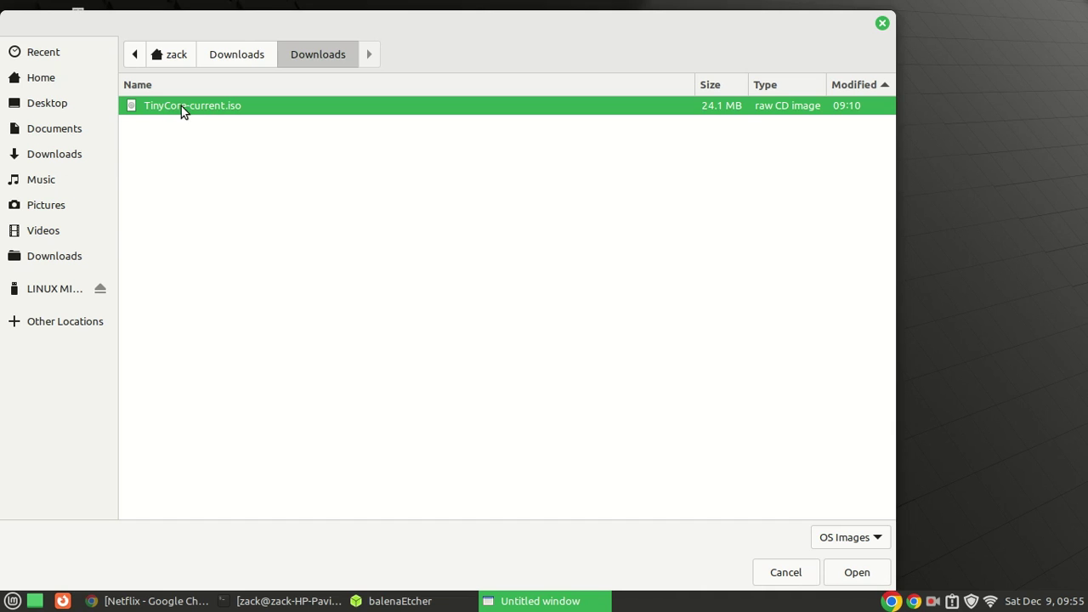
key(Return)
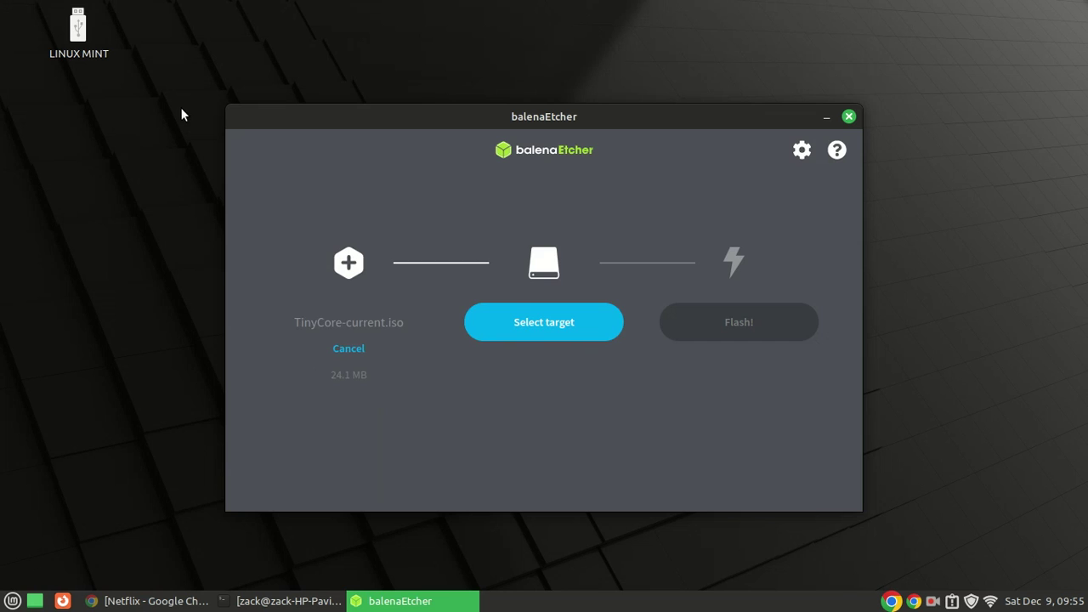
Step: Choose the 7.75 GB UDISK drive at /dev/sdb as the flash target
click(549, 322)
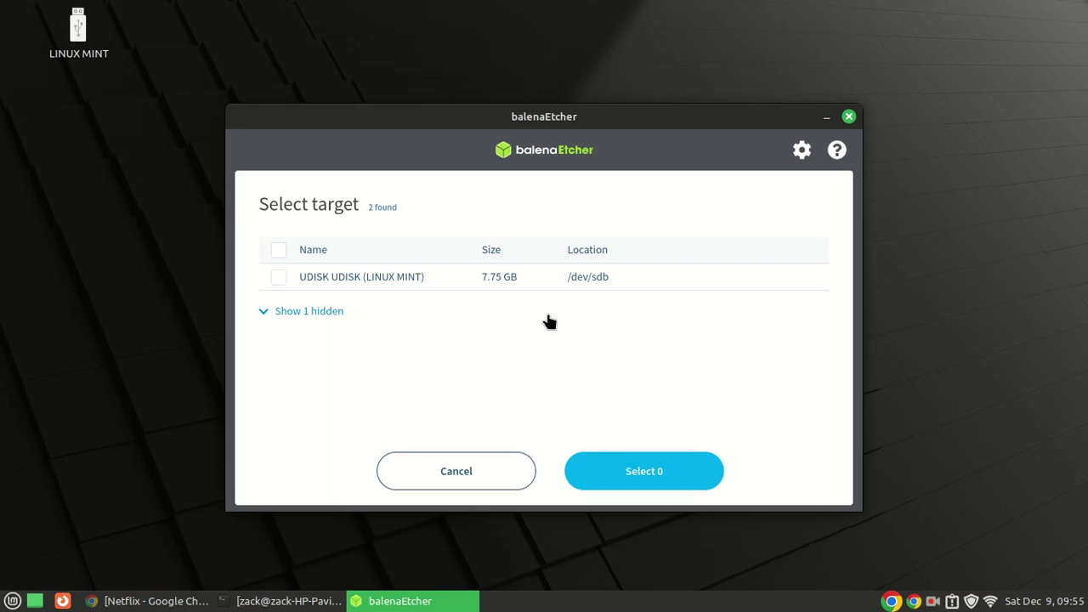
click(278, 284)
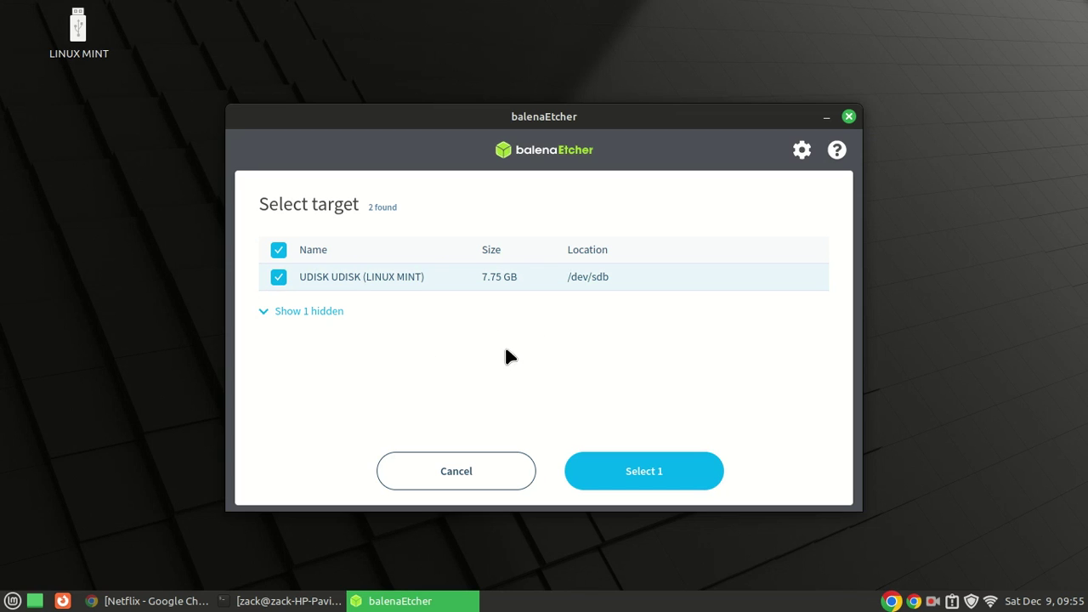
click(268, 312)
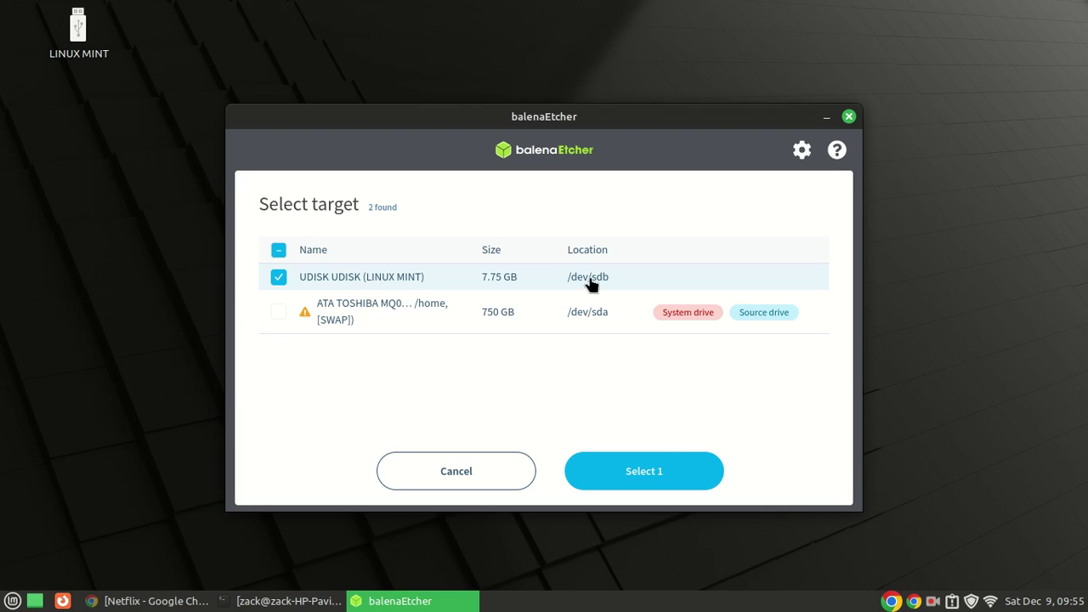
click(642, 470)
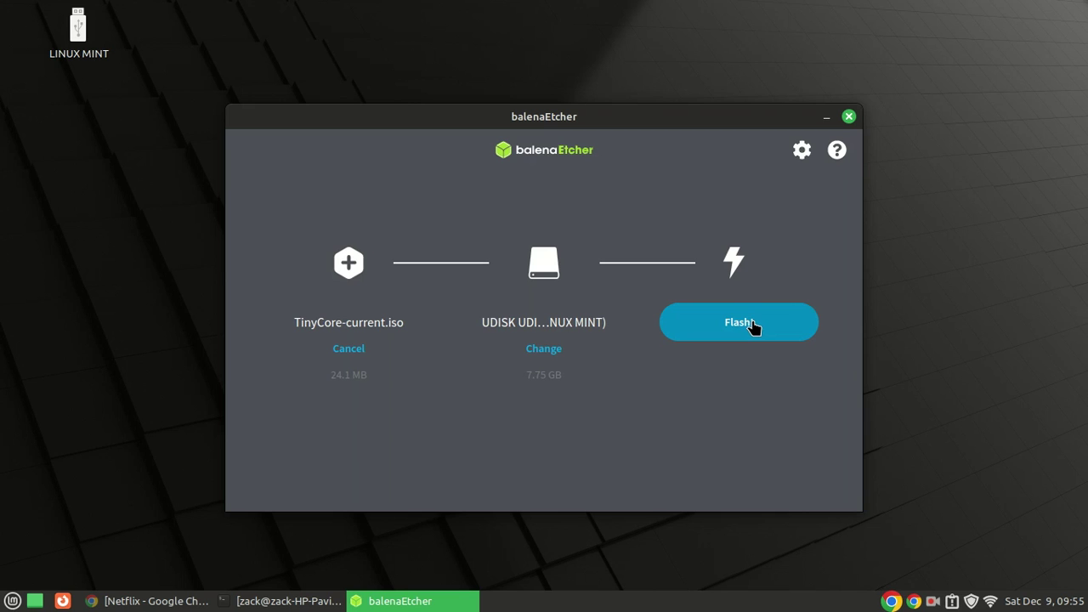
Step: Start flashing TinyCore-current.iso to UDISK, authenticating with the administrator password
click(753, 327)
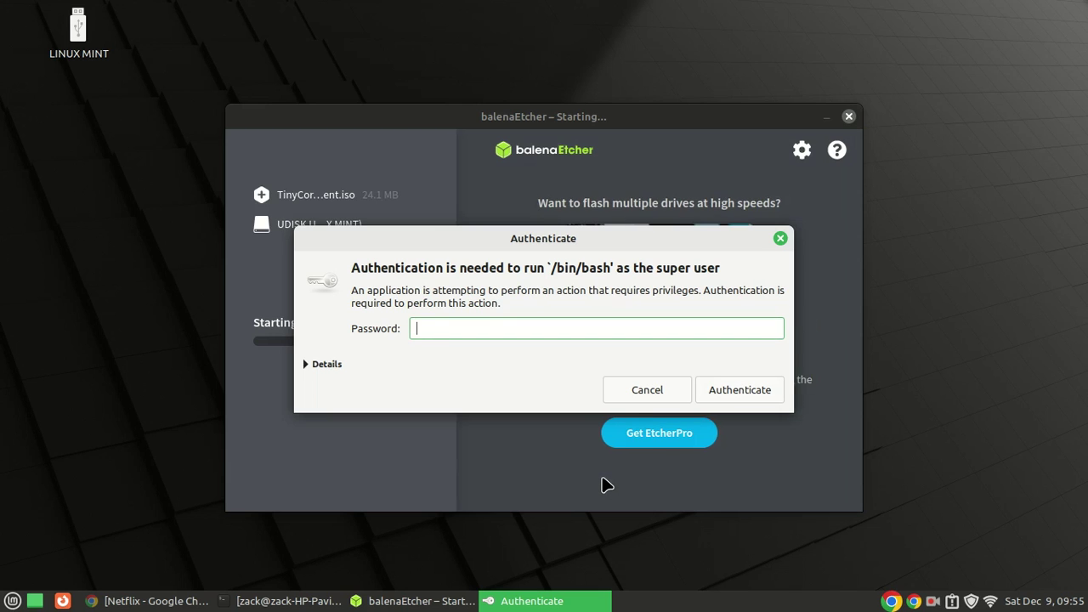
text(••••••••)
click(736, 389)
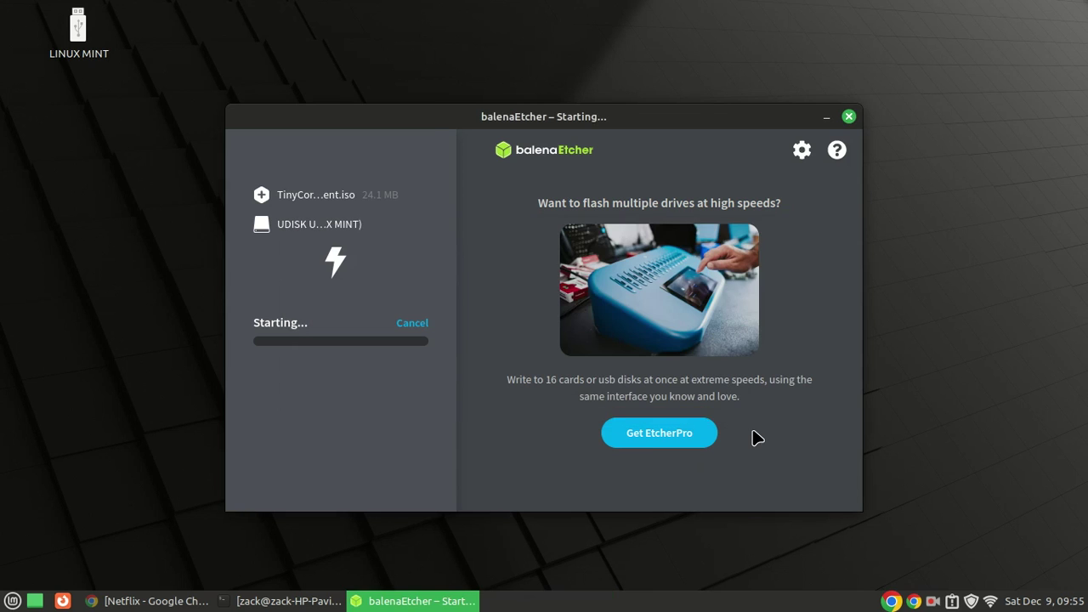